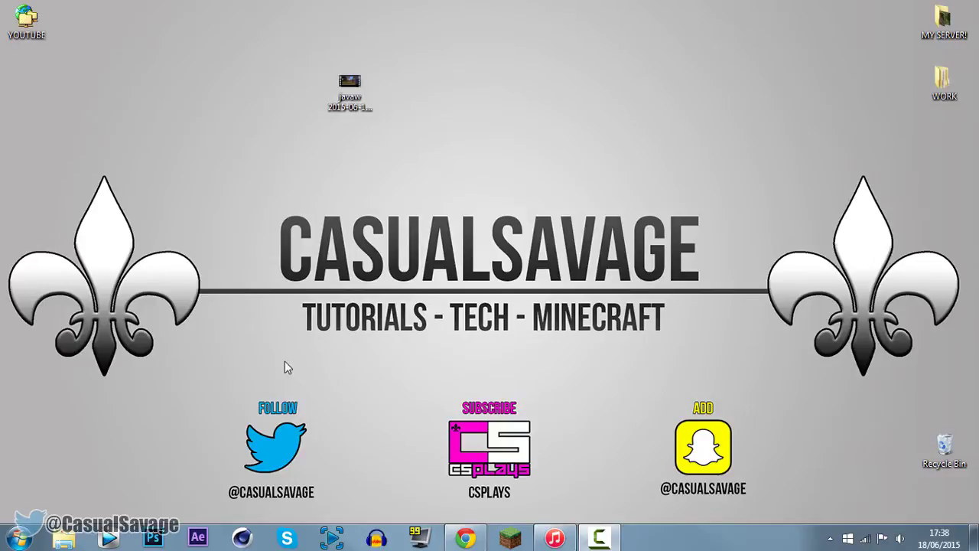
# - Bring up handbrake.fr in Chrome and download the HandBrake 0.10.2 Windows installer
pyautogui.click(465, 538)
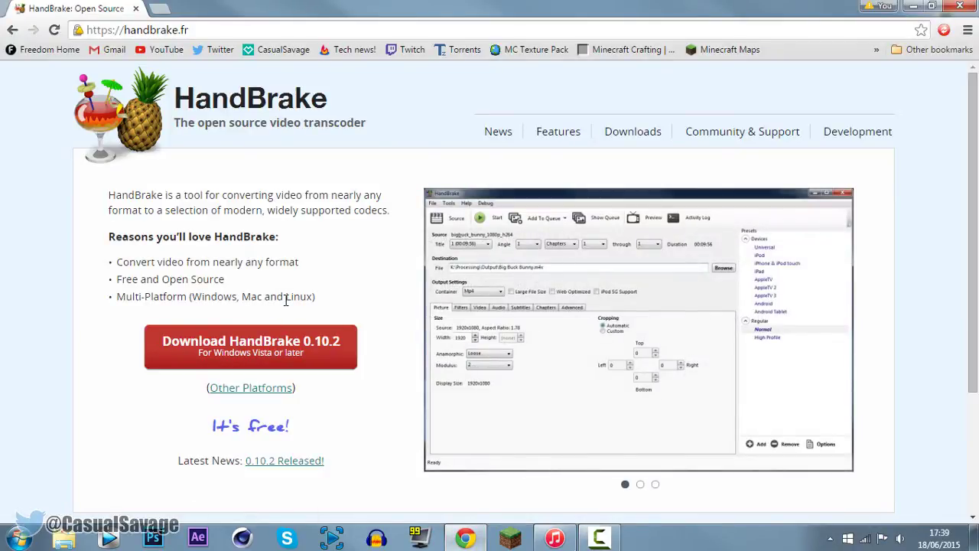
pyautogui.click(272, 357)
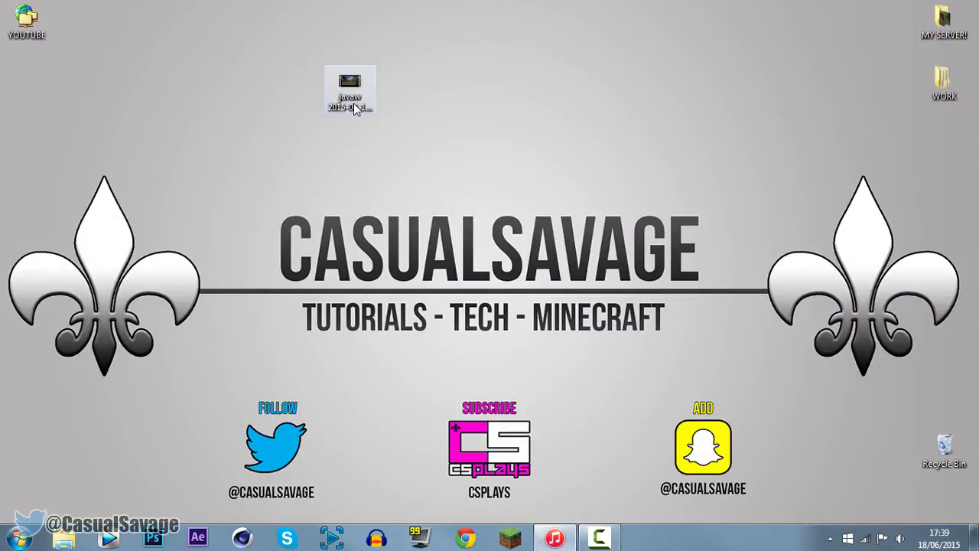
# - Play the javaw Minecraft recording in Windows Media Player, then close the player
pyautogui.doubleClick(354, 107)
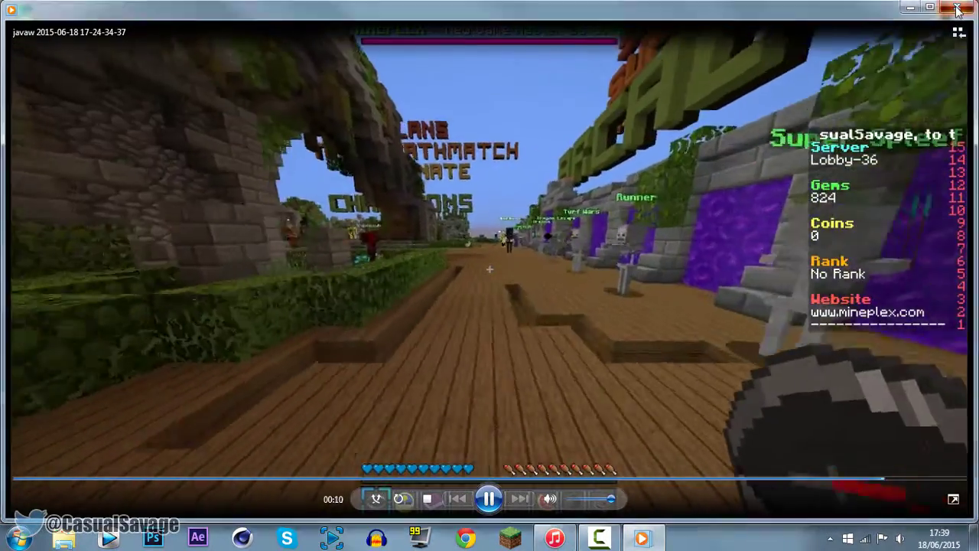
pyautogui.hotkey('alt', 'F4')
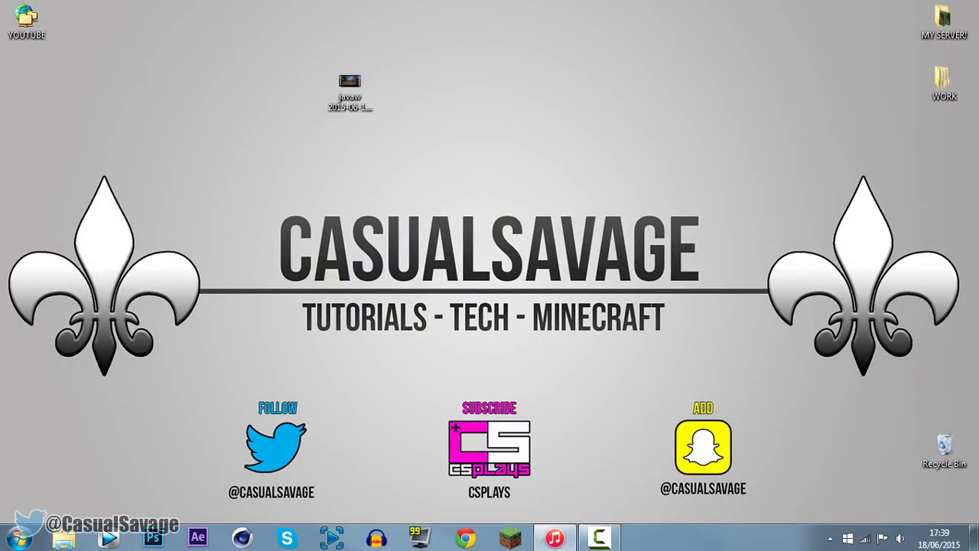
# - Drag the javaw AVI into iTunes' iPhone Films and dismiss the cannot-be-played warning
pyautogui.moveTo(3, 6); pyautogui.dragTo(581, 0)
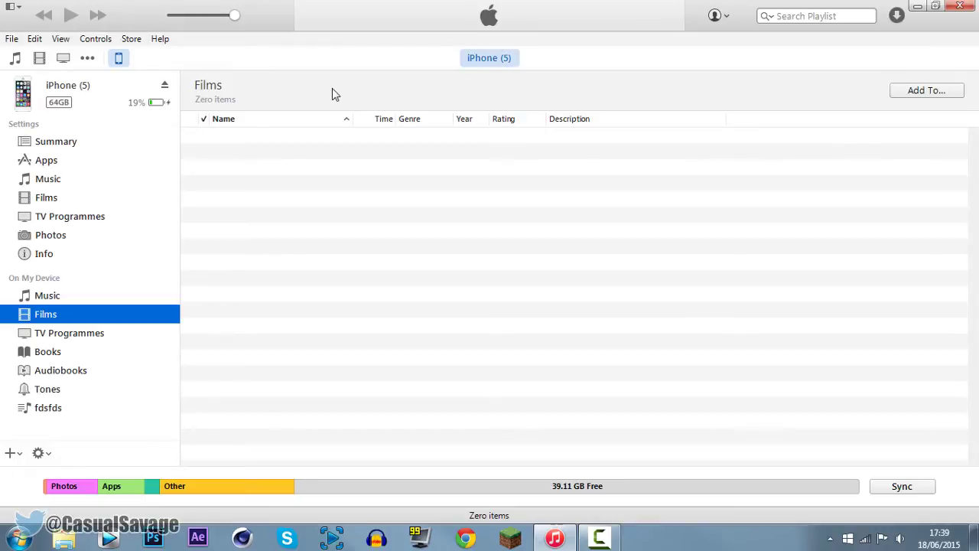
pyautogui.click(917, 6)
pyautogui.moveTo(342, 106); pyautogui.dragTo(350, 282)
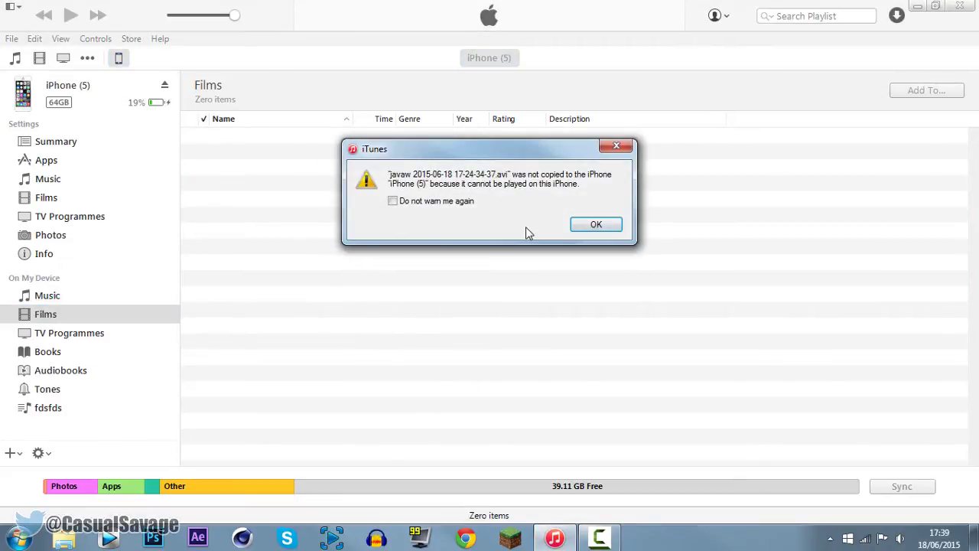
pyautogui.click(598, 225)
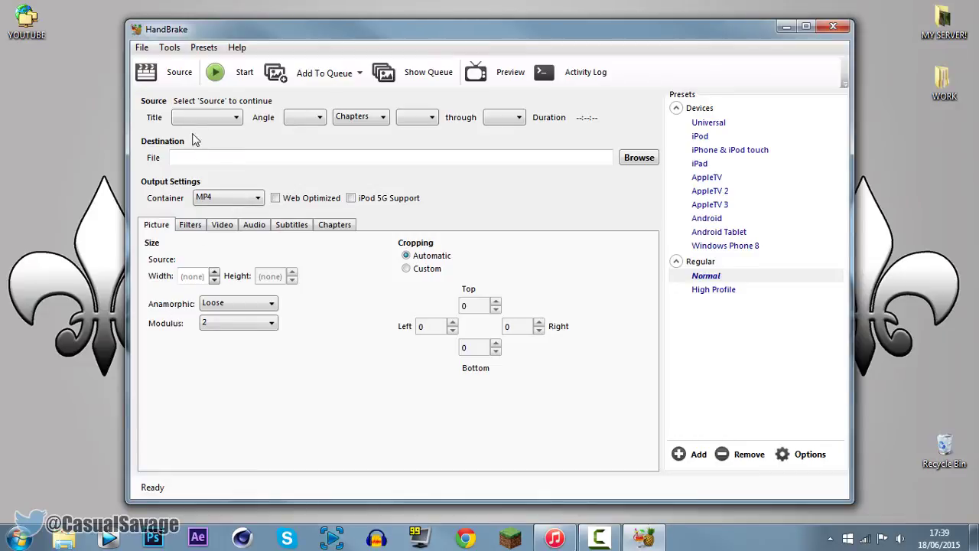
# - Load the javaw Minecraft clip from the Desktop as HandBrake's source file
pyautogui.click(173, 74)
pyautogui.click(210, 196)
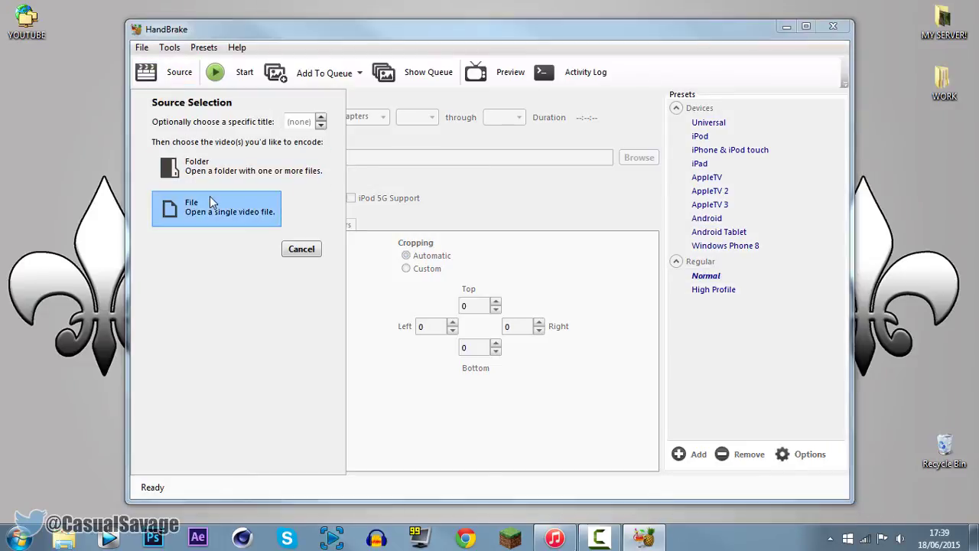
pyautogui.scroll(3, 247, 188)
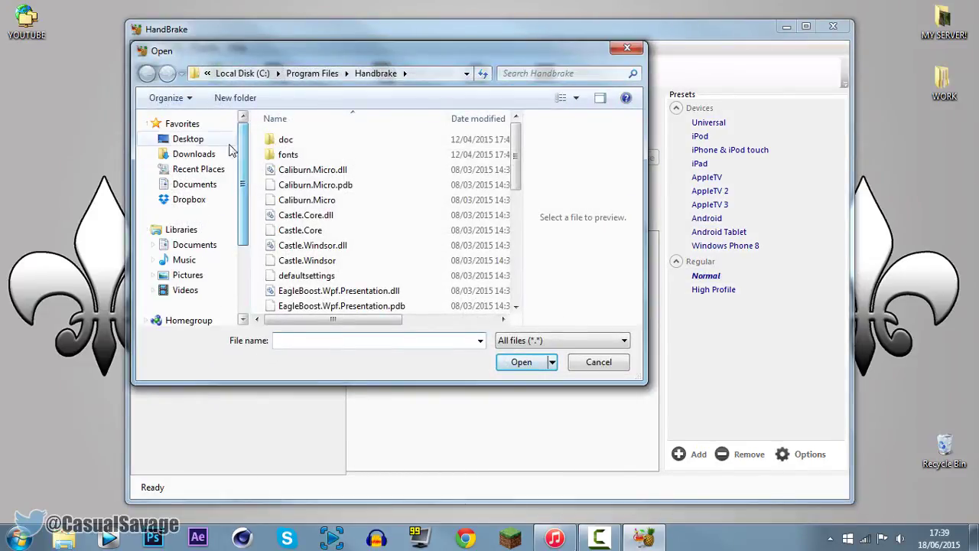
pyautogui.click(188, 138)
pyautogui.moveTo(521, 158); pyautogui.dragTo(523, 262)
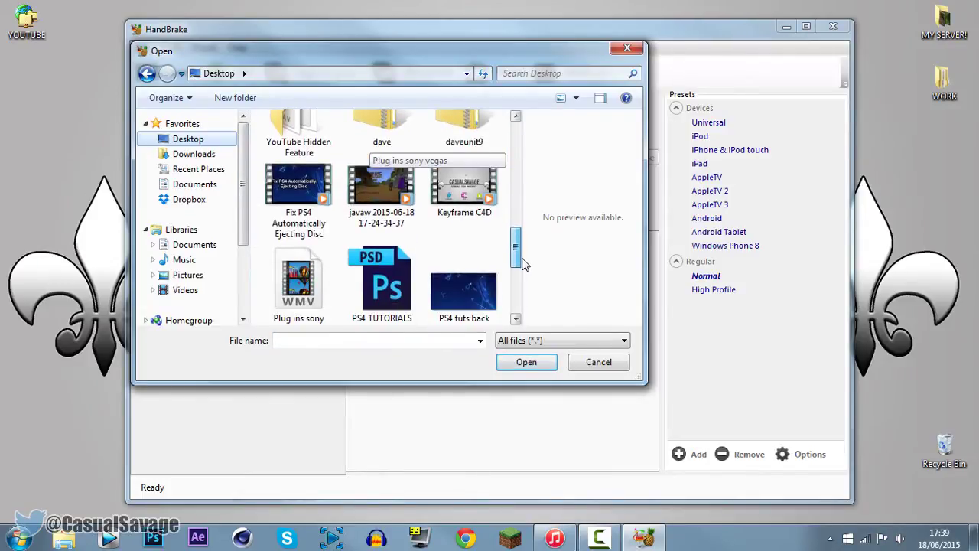
pyautogui.doubleClick(370, 220)
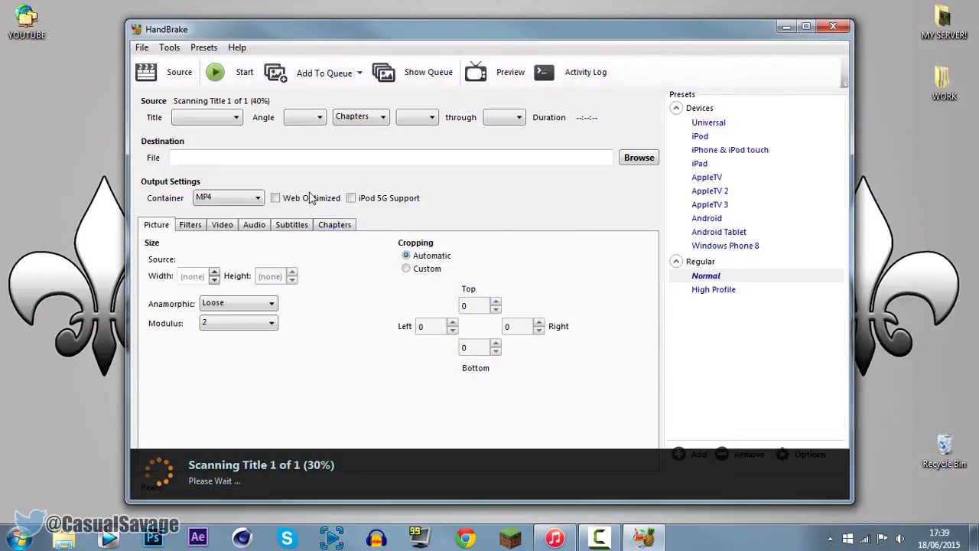
# - Set the output file to 'jumping around mineplex.mp4' on the Desktop
pyautogui.click(639, 159)
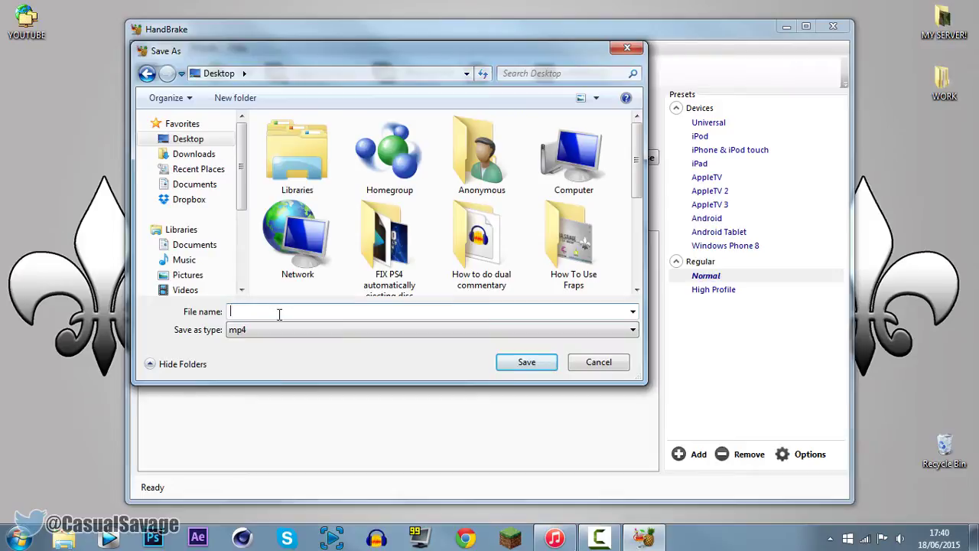
pyautogui.write('jumping around mineplex')
pyautogui.press('Return')
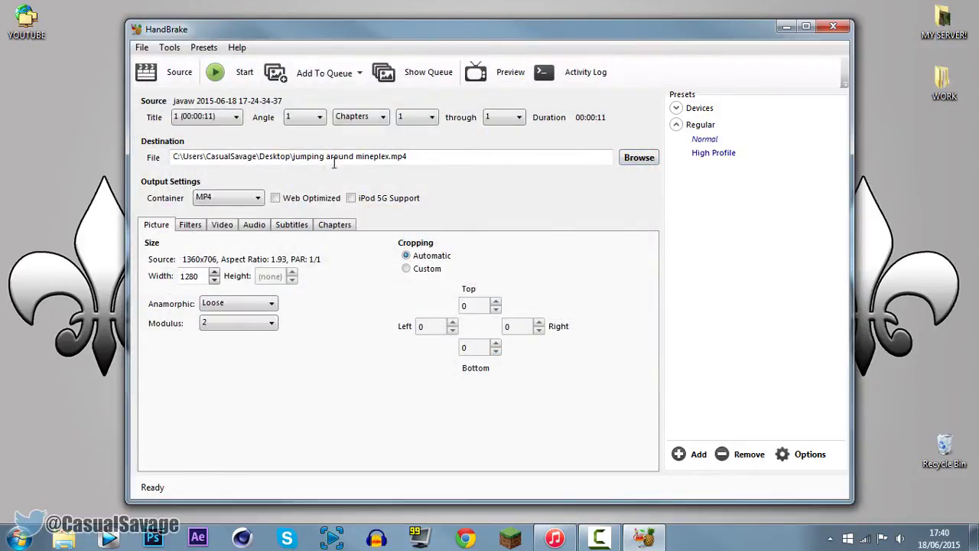
# - Keep the MP4 container and apply the Devices > iPhone & iPod touch preset (960 wide)
pyautogui.click(244, 198)
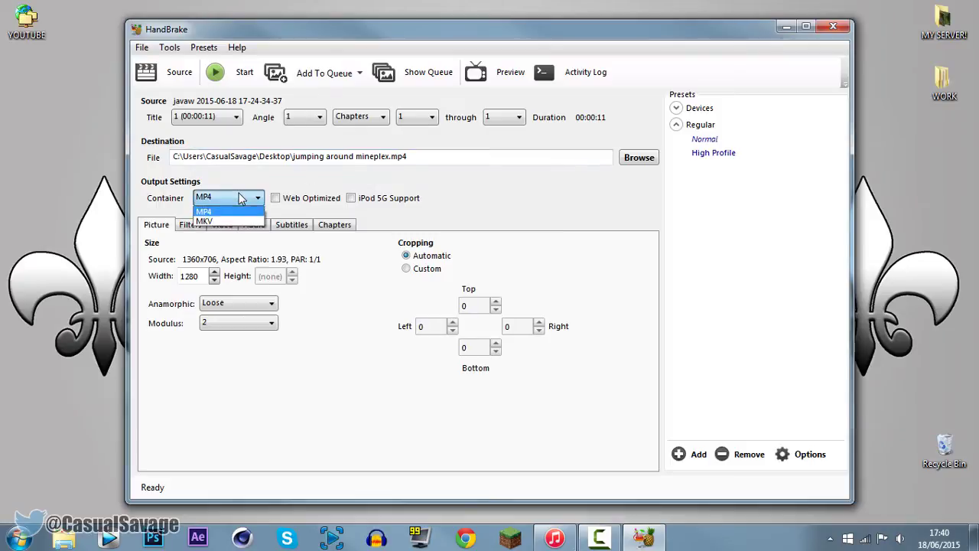
pyautogui.click(205, 214)
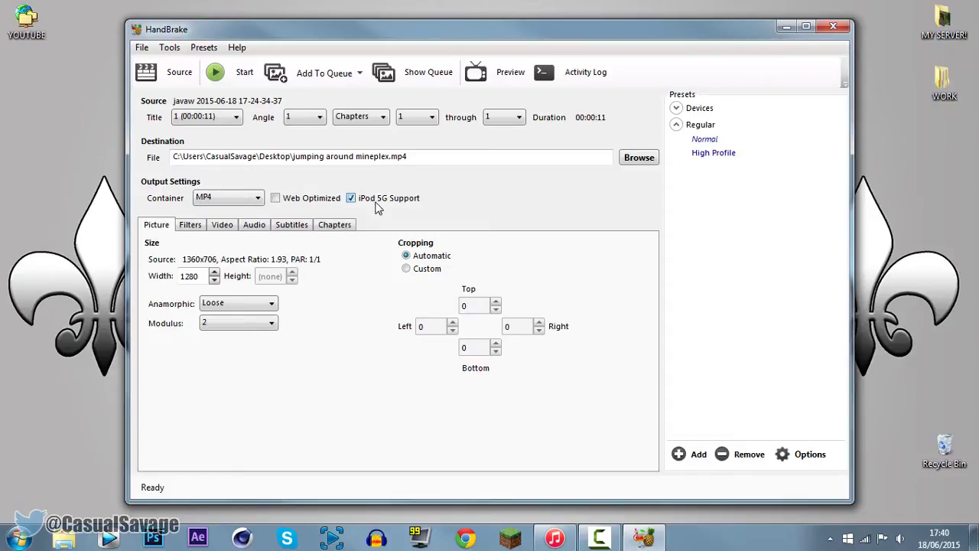
pyautogui.click(676, 108)
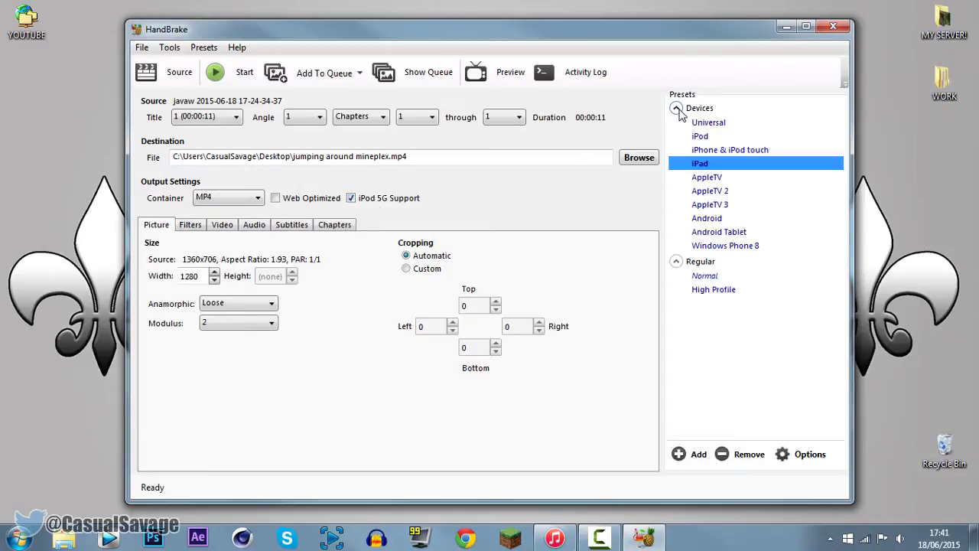
pyautogui.click(719, 138)
pyautogui.click(732, 152)
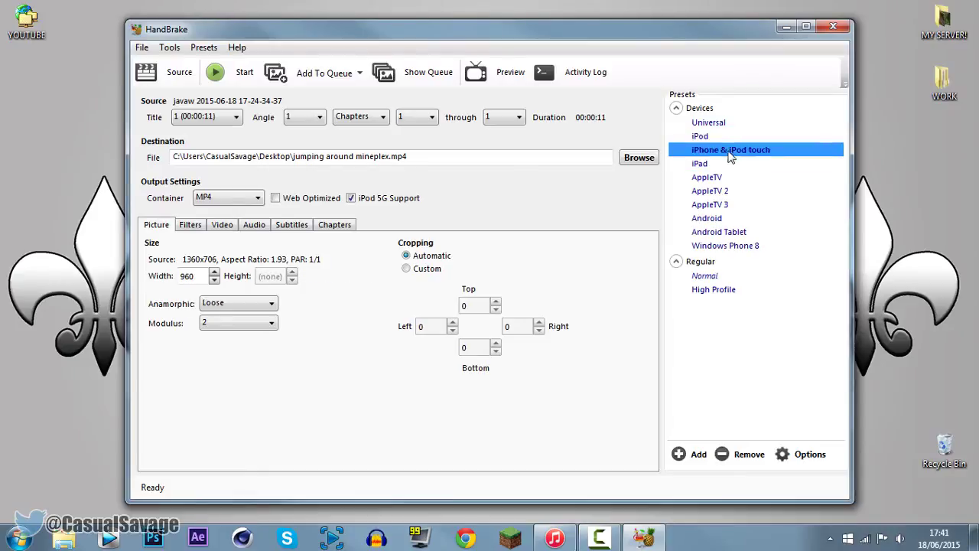
pyautogui.click(727, 164)
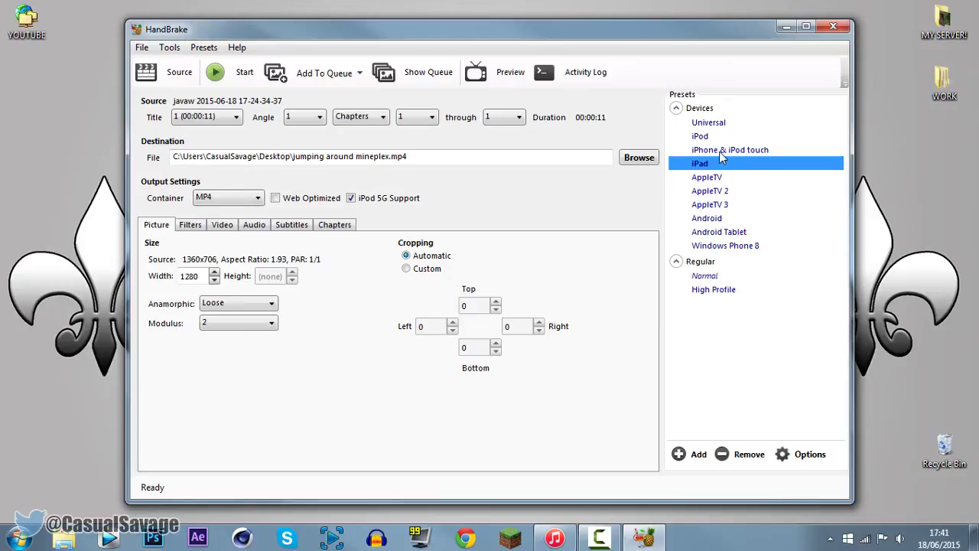
pyautogui.click(711, 155)
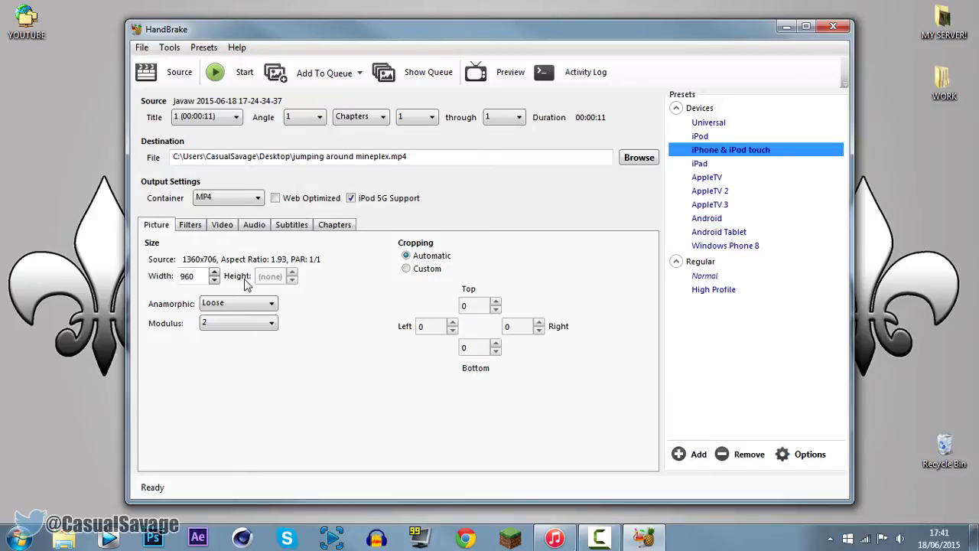
# - Encode the clip to jumping around mineplex.mp4, then close HandBrake once the queue finishes
pyautogui.click(230, 72)
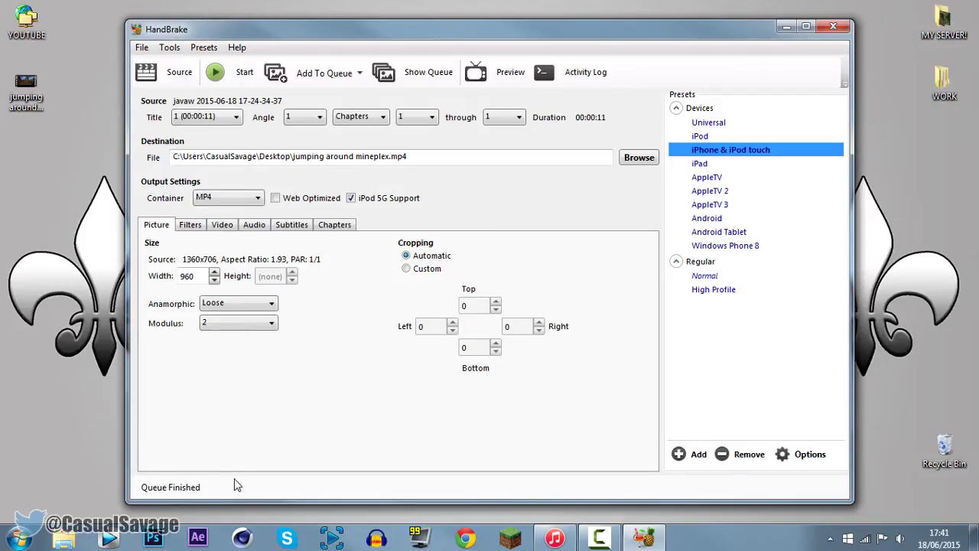
pyautogui.click(833, 29)
# - Play the converted jumping around mineplex video maximized in Windows Media Player, then close it
pyautogui.click(38, 98)
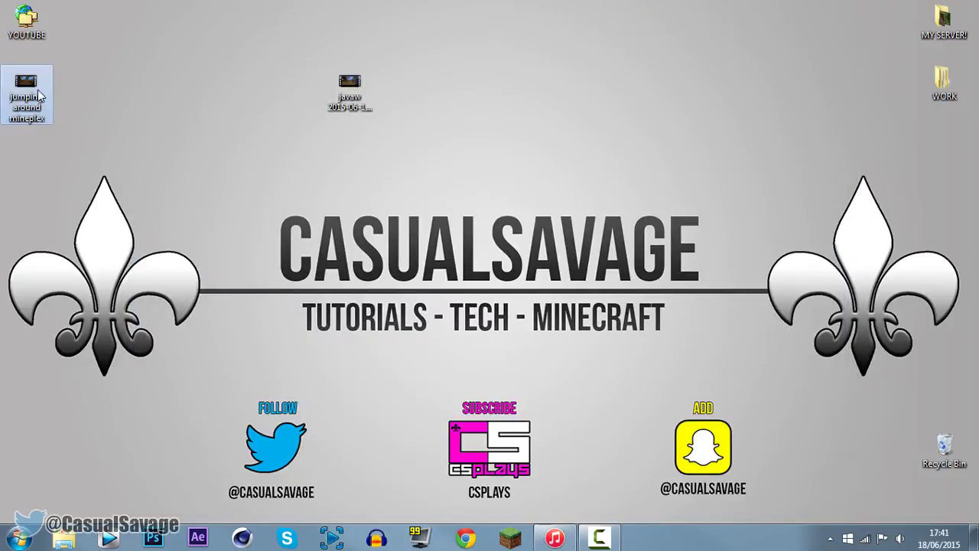
pyautogui.doubleClick(38, 98)
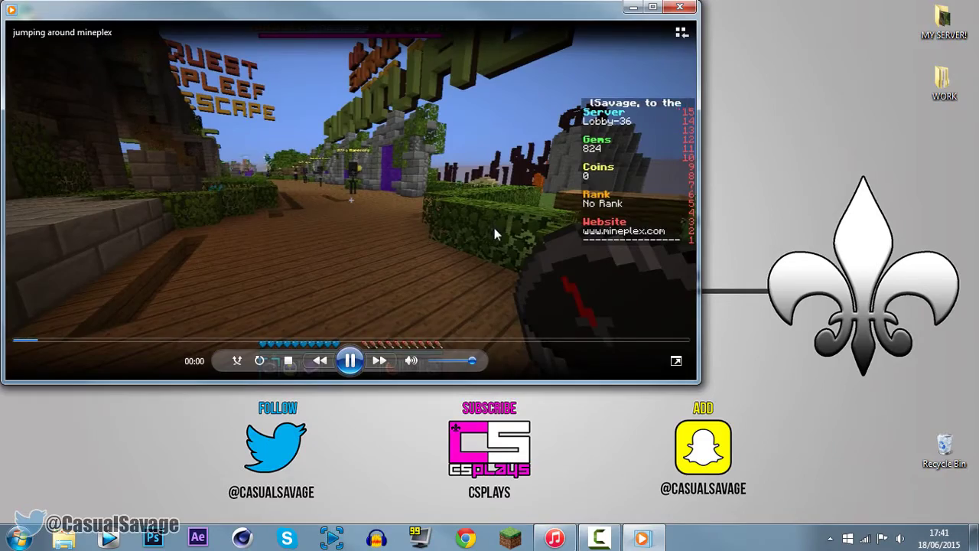
pyautogui.doubleClick(502, 5)
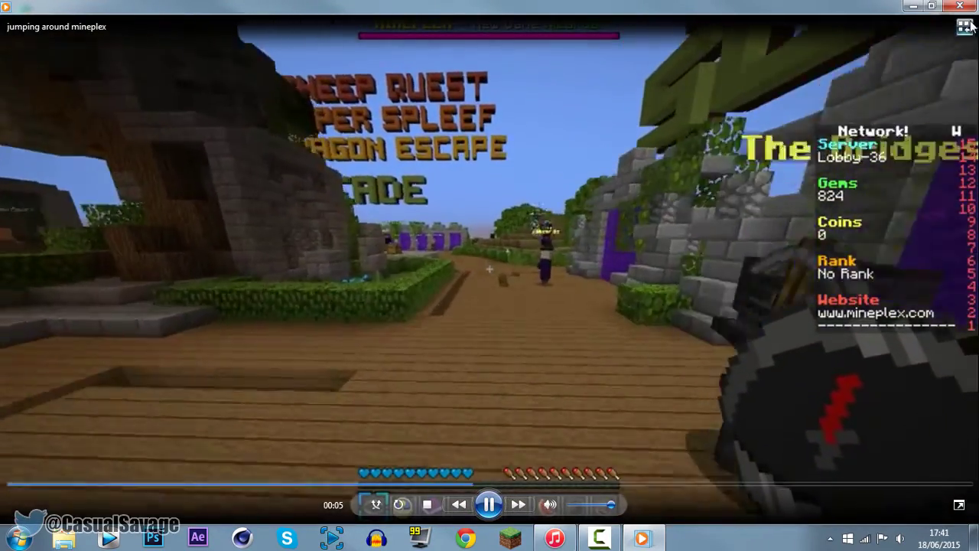
pyautogui.click(960, 5)
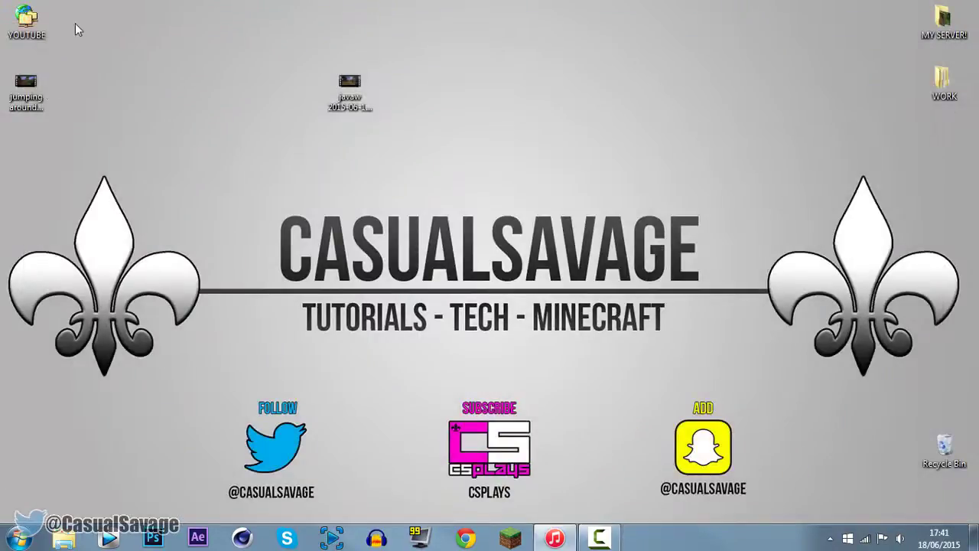
# - Drag jumping around mineplex into the iPhone's Films in iTunes and check the copied 0:12 film
pyautogui.moveTo(38, 106); pyautogui.dragTo(321, 236)
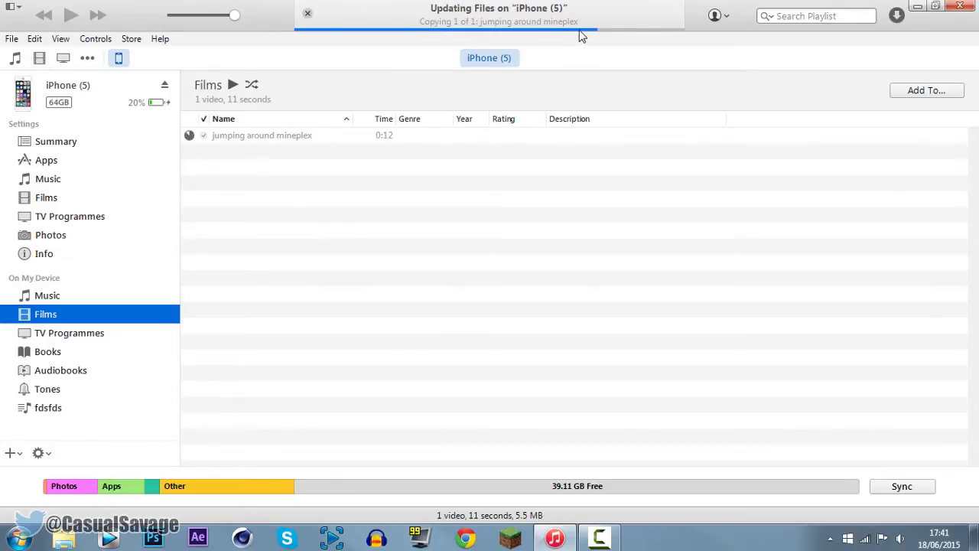
pyautogui.click(270, 137)
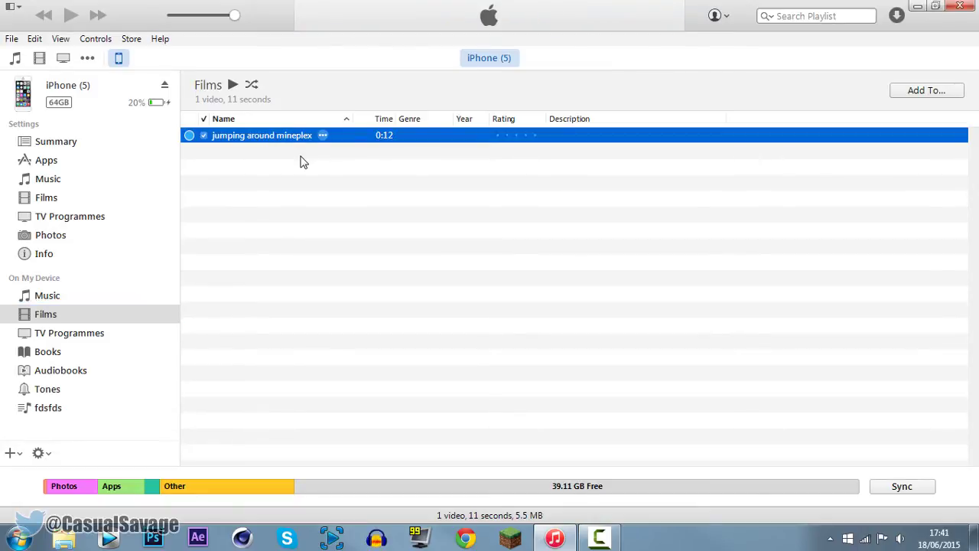